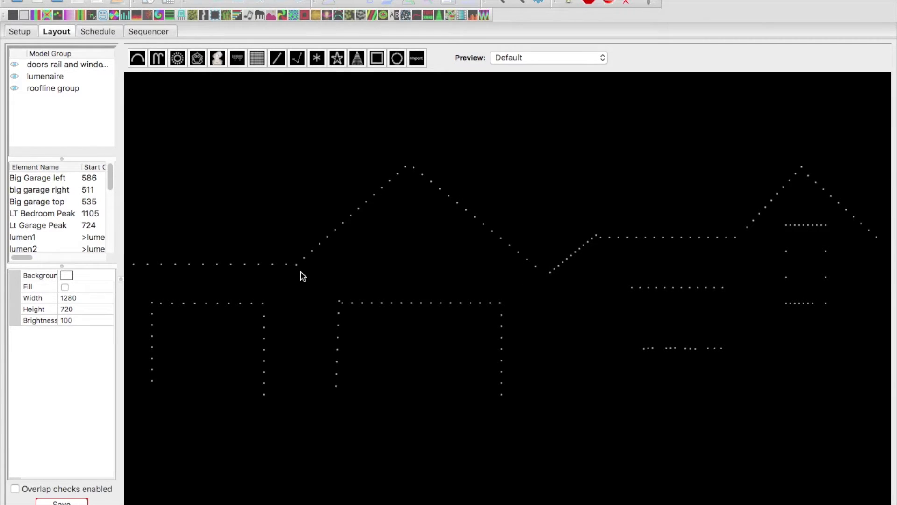
# Step: Select the Small Garage Roof line in the layout preview to see its properties
pyautogui.click(148, 265)
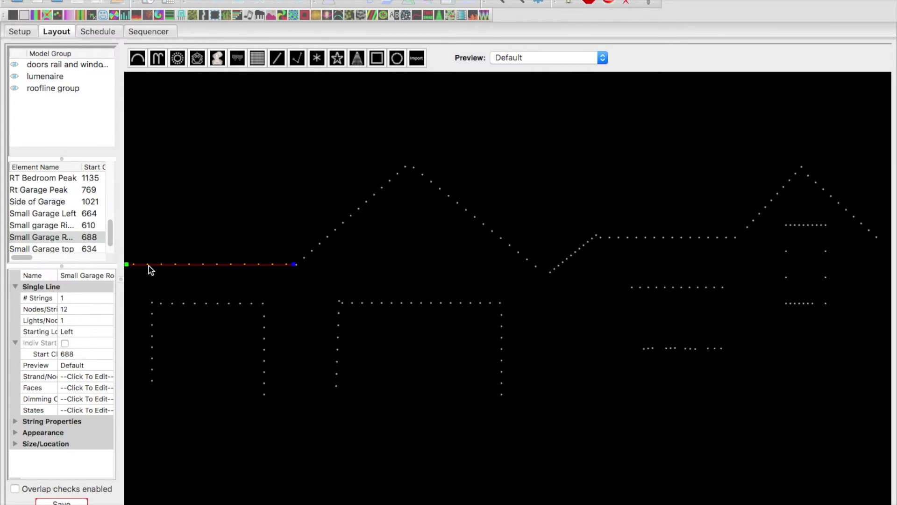
# Step: Widen the side panel to show channel columns, then check Small Garage Left and Small Garage Roof
pyautogui.moveTo(122, 254); pyautogui.dragTo(207, 258)
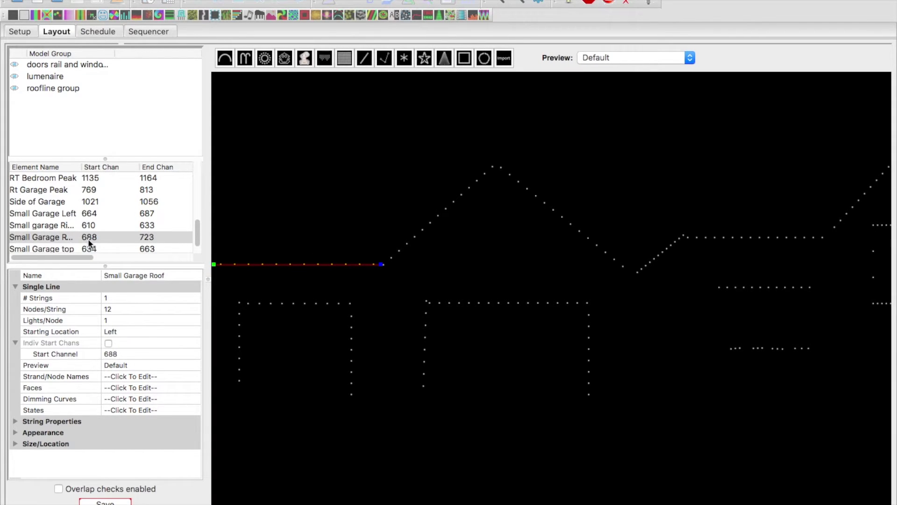
pyautogui.moveTo(88, 238)
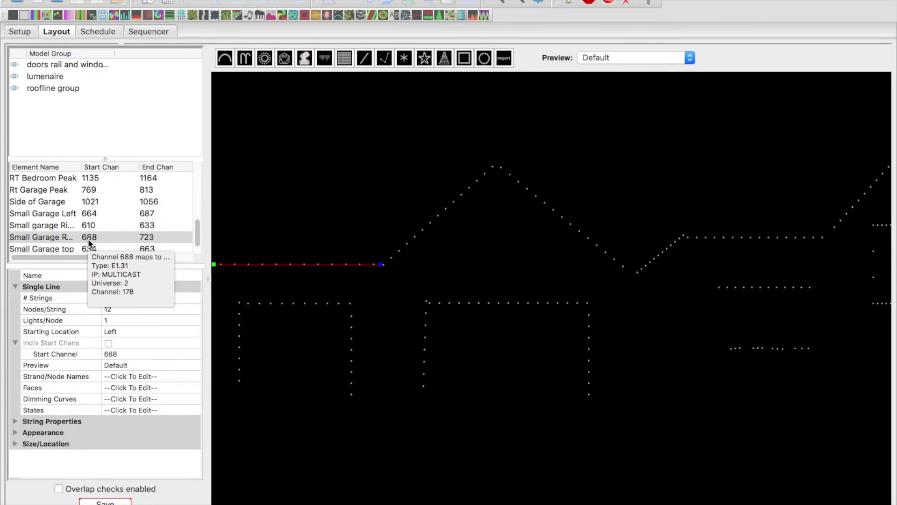
pyautogui.click(241, 364)
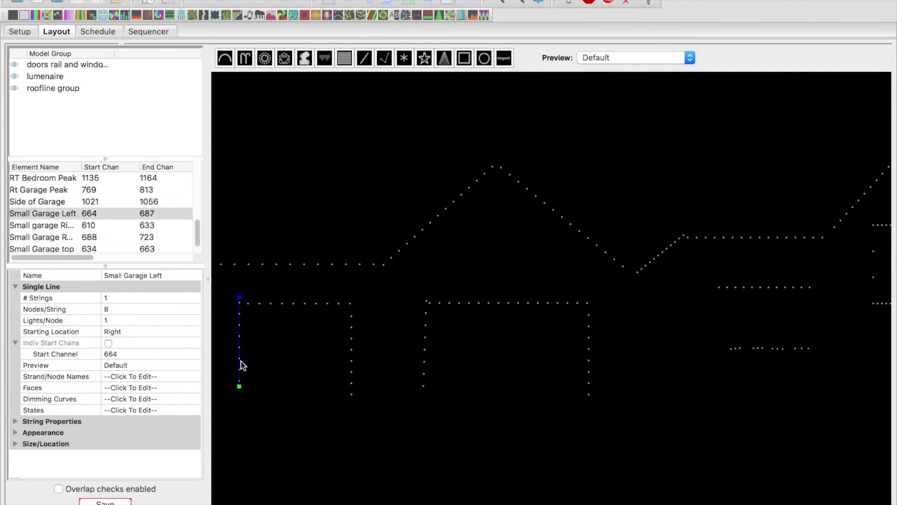
pyautogui.moveTo(64, 216)
pyautogui.click(235, 265)
# Step: Review Lt Garage Peak and Rt Garage Peak (15 nodes, channels 769–813)
pyautogui.moveTo(235, 265)
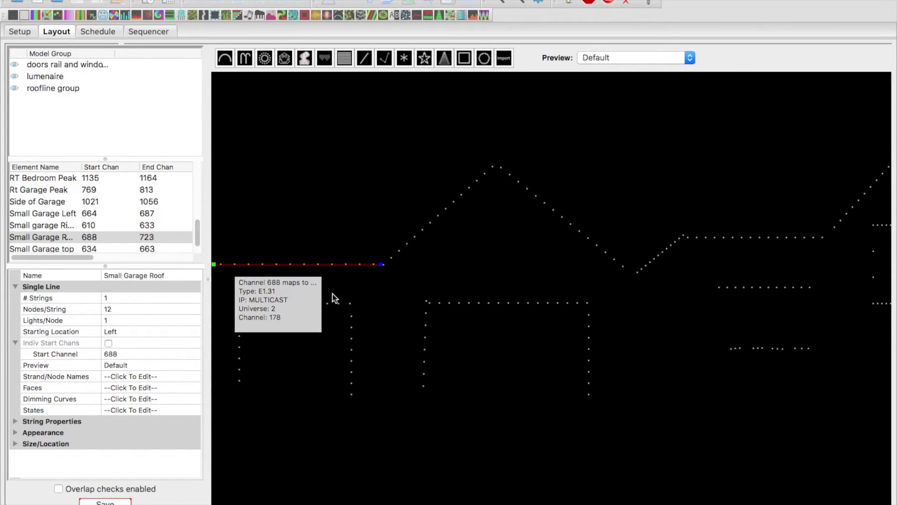
pyautogui.click(412, 244)
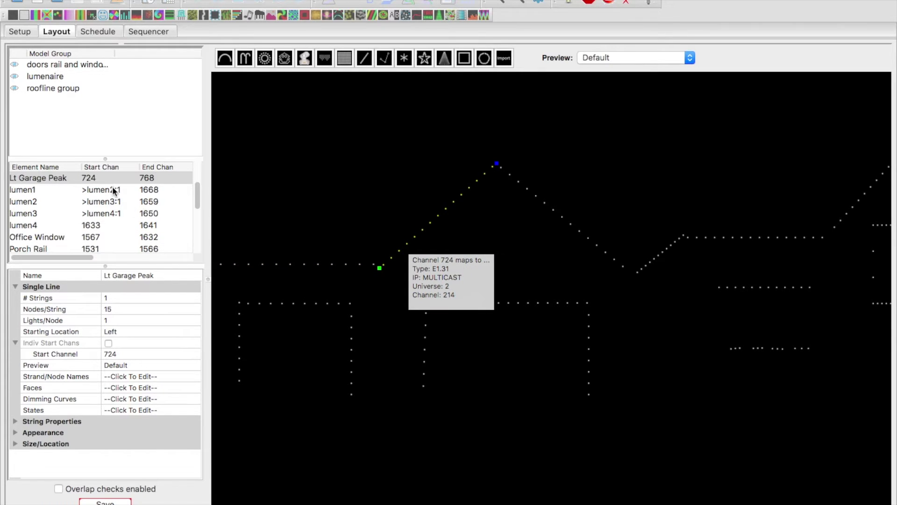
pyautogui.moveTo(99, 179)
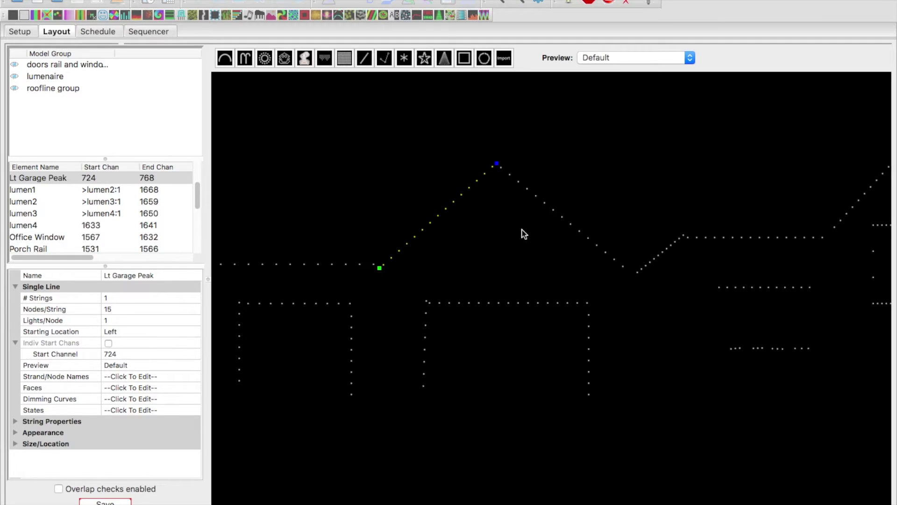
pyautogui.click(548, 206)
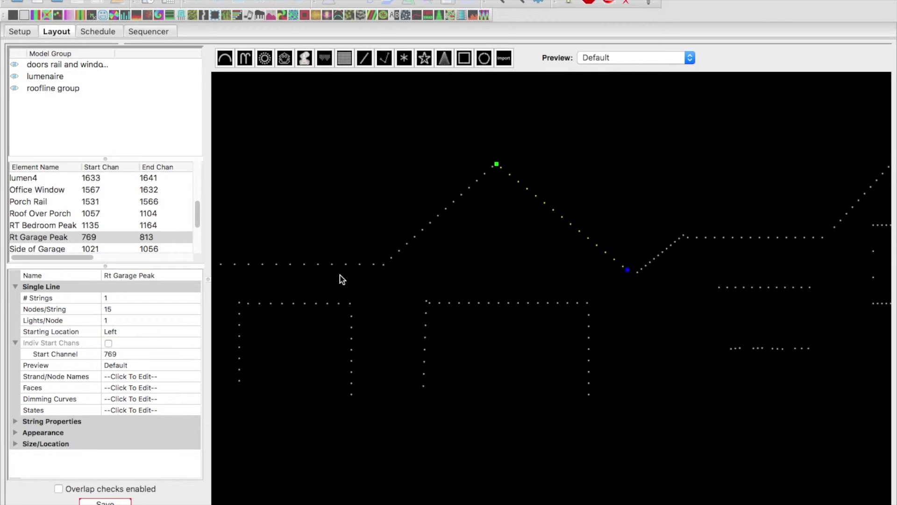
pyautogui.click(250, 265)
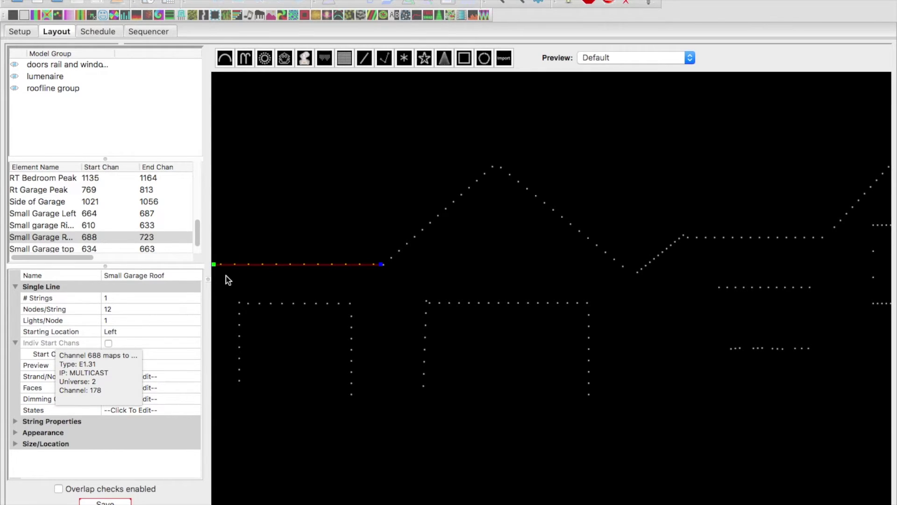
pyautogui.click(170, 329)
pyautogui.click(194, 331)
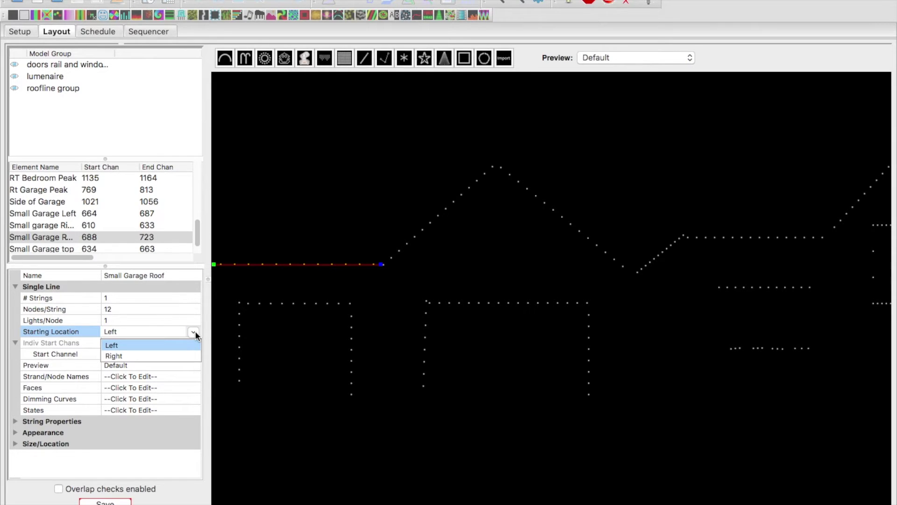
pyautogui.click(136, 346)
pyautogui.click(312, 288)
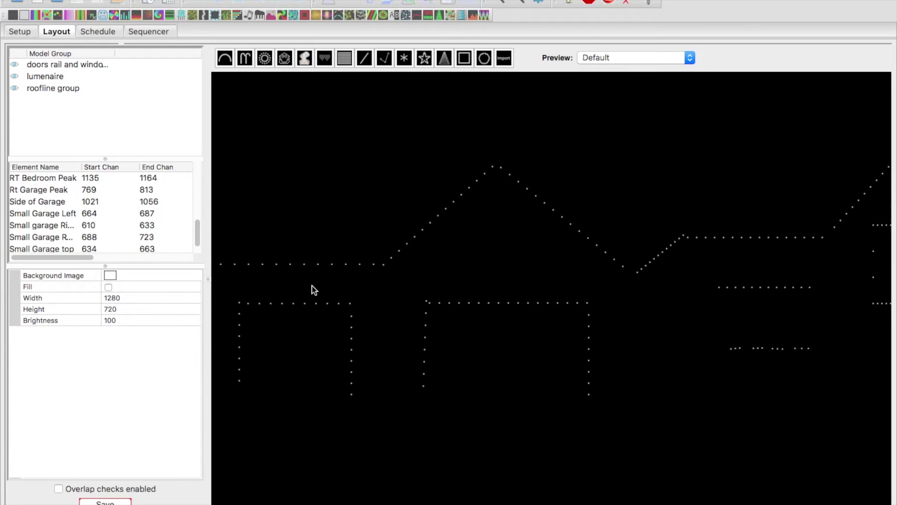
pyautogui.click(800, 350)
pyautogui.moveTo(810, 406)
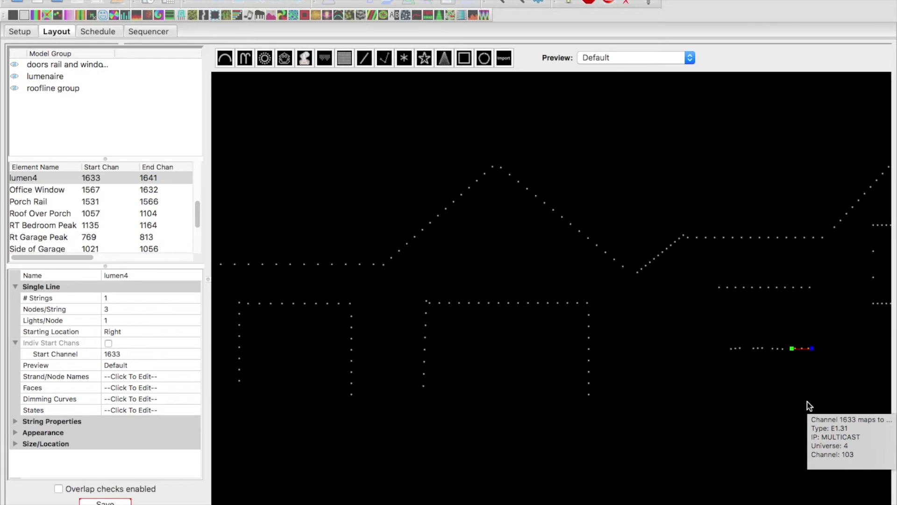
pyautogui.click(879, 309)
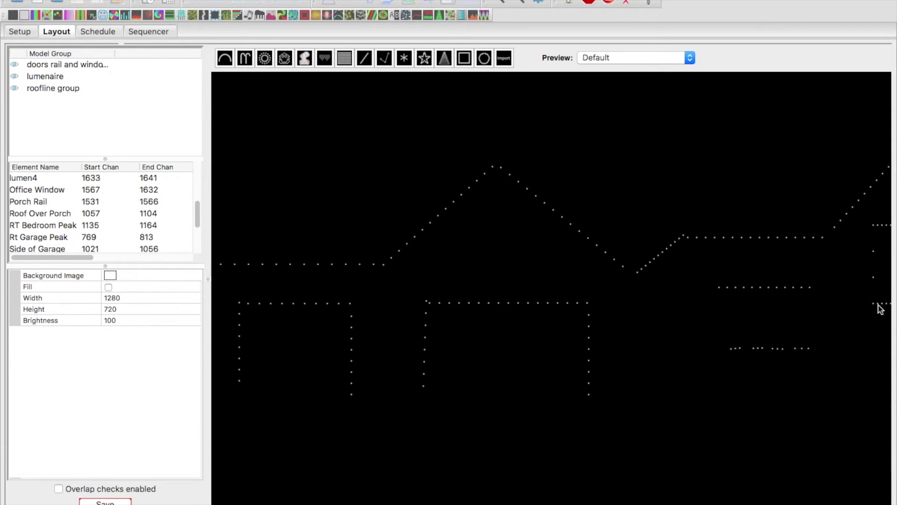
# Step: Inspect Office Window and lumen4 to lumen1 start channels (1633–1668), then show the lumenaire group
pyautogui.click(879, 309)
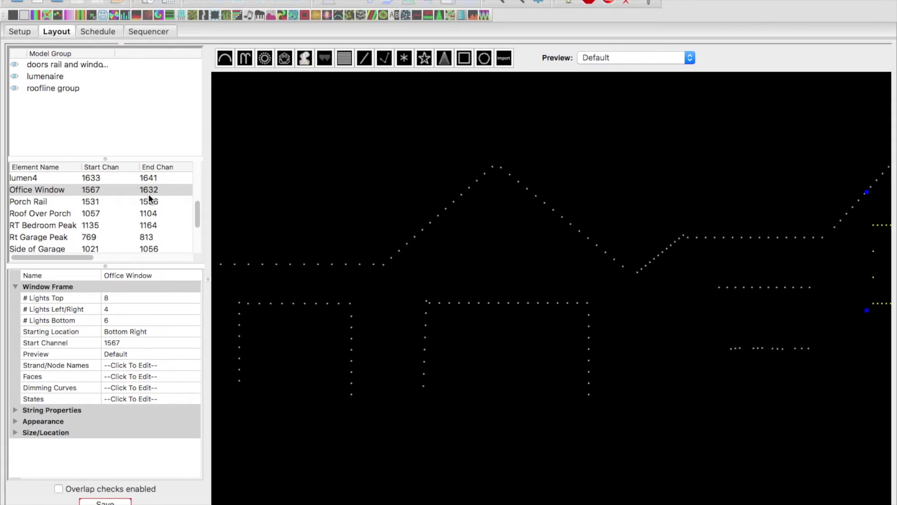
pyautogui.click(805, 350)
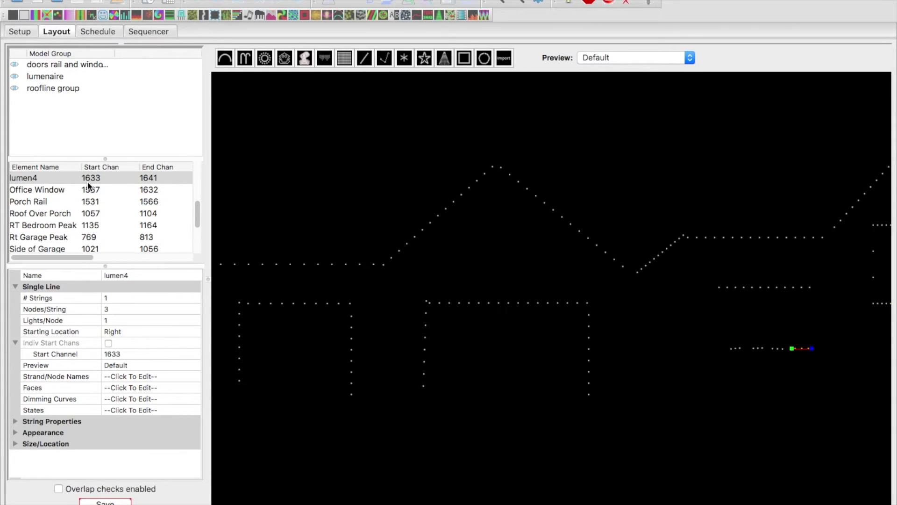
pyautogui.moveTo(88, 182)
pyautogui.click(781, 354)
pyautogui.click(779, 354)
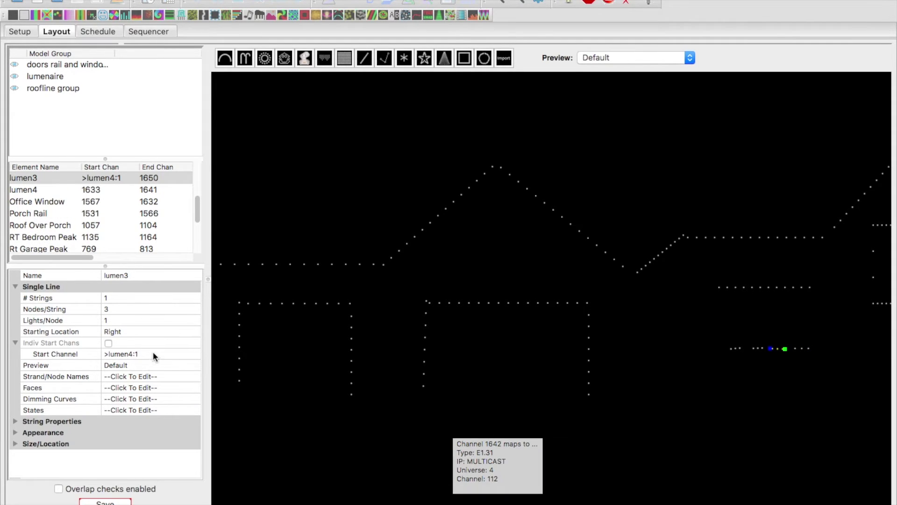
pyautogui.click(760, 349)
pyautogui.click(738, 350)
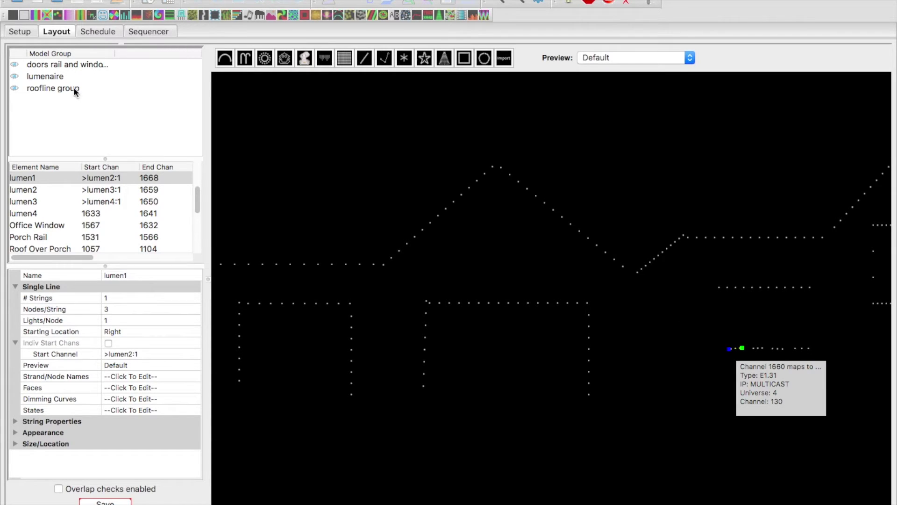
pyautogui.click(46, 75)
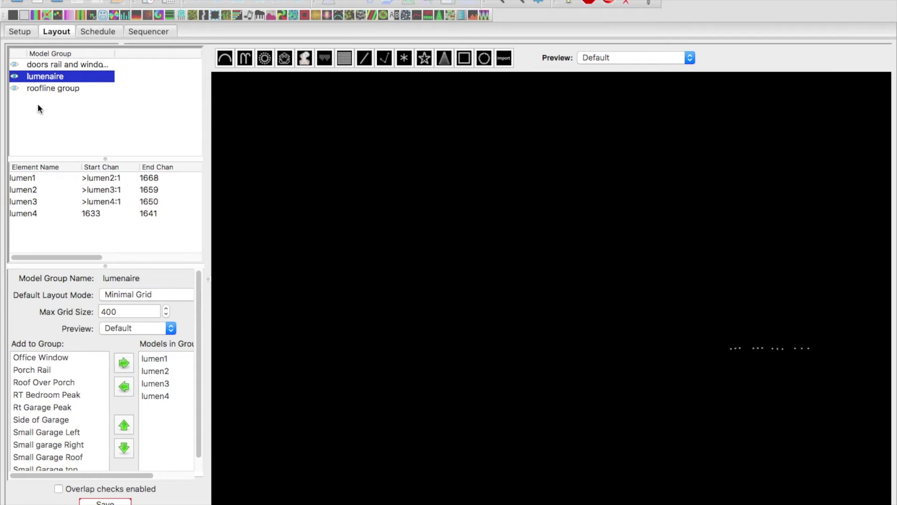
# Step: Show the roofline group, then the doors rail and window group (Big Garage left, Office Window, Porch Rail)
pyautogui.click(39, 91)
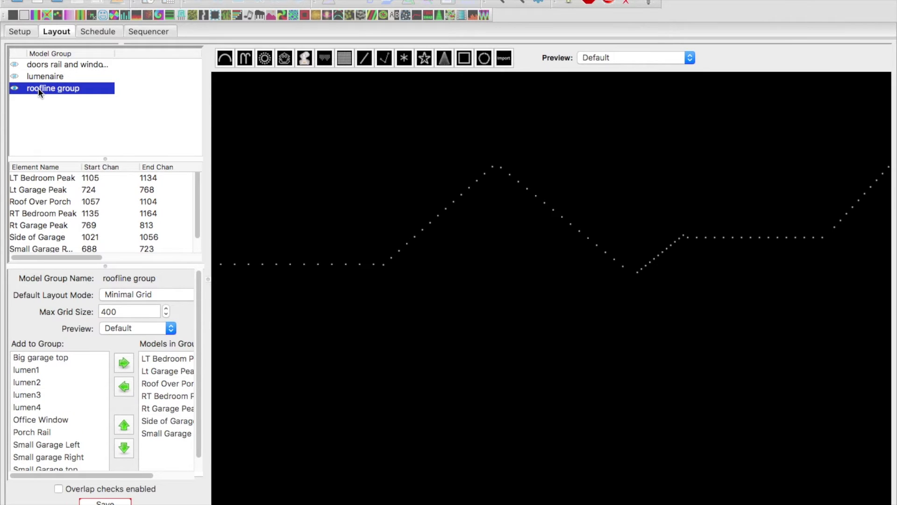
pyautogui.click(42, 69)
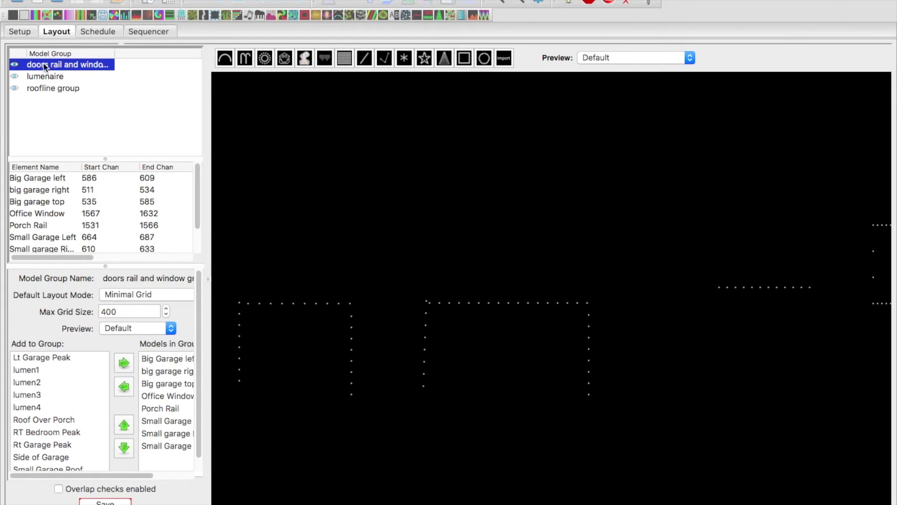
# Step: Create a new 30-second Animation sequence at 20 fps from the Sequencer tab
pyautogui.click(140, 32)
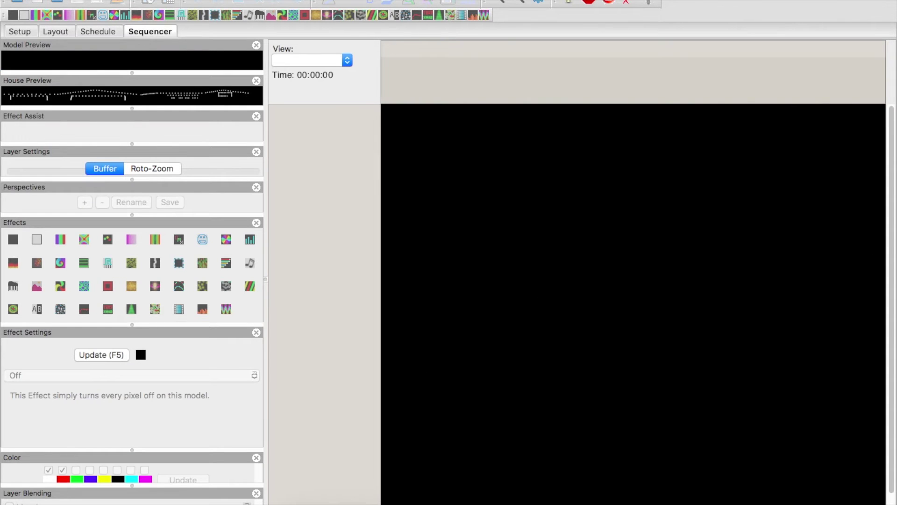
pyautogui.click(84, 0)
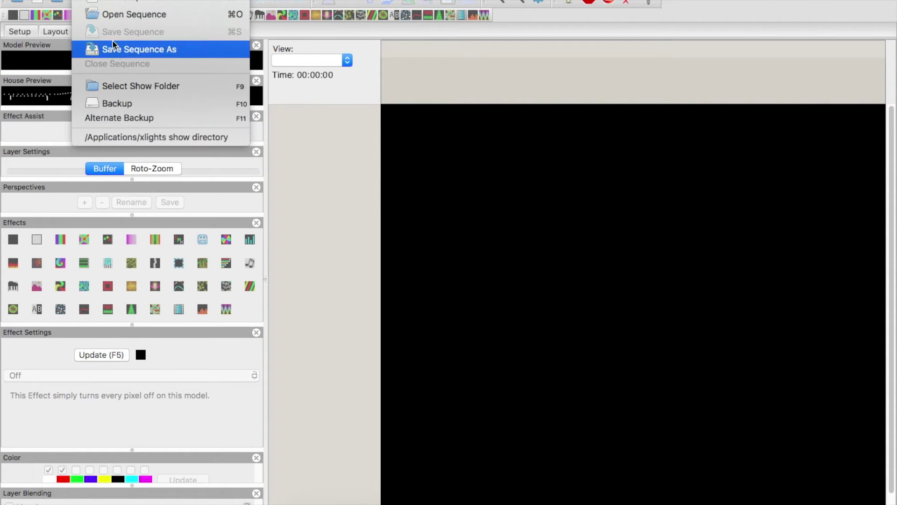
pyautogui.click(111, 2)
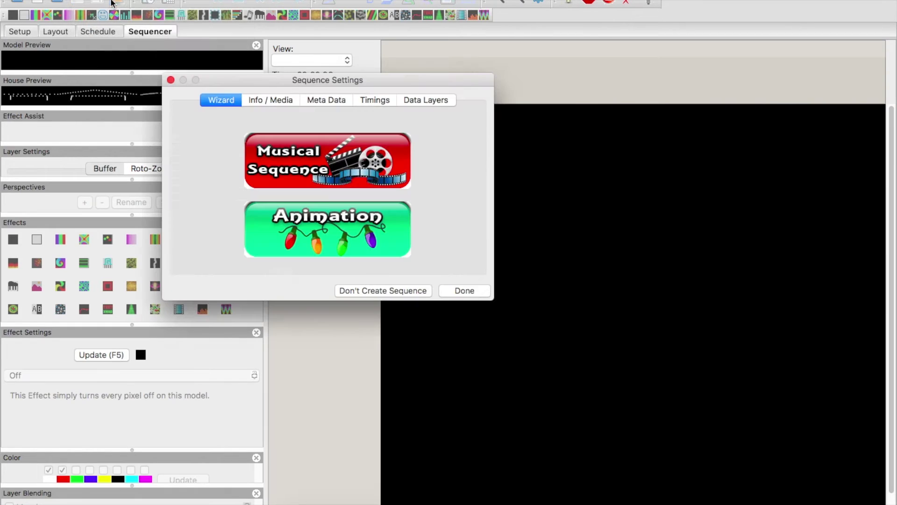
pyautogui.click(298, 229)
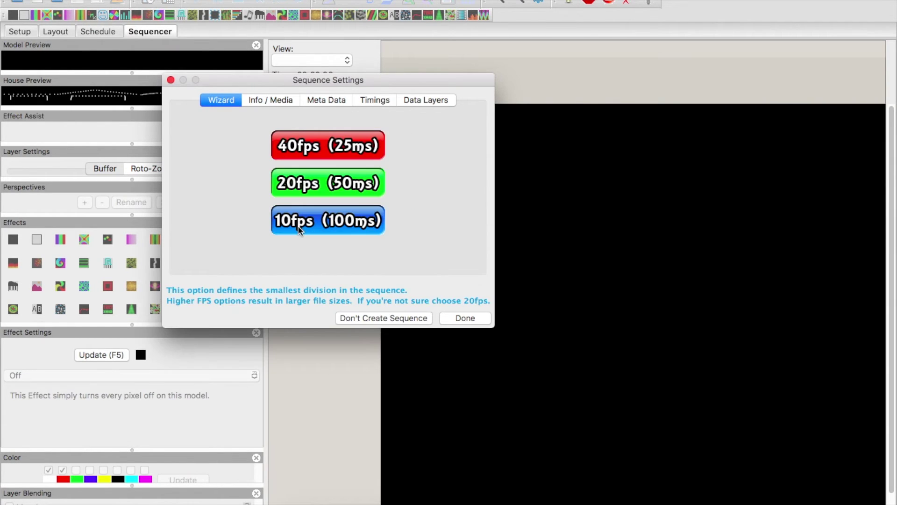
pyautogui.click(298, 183)
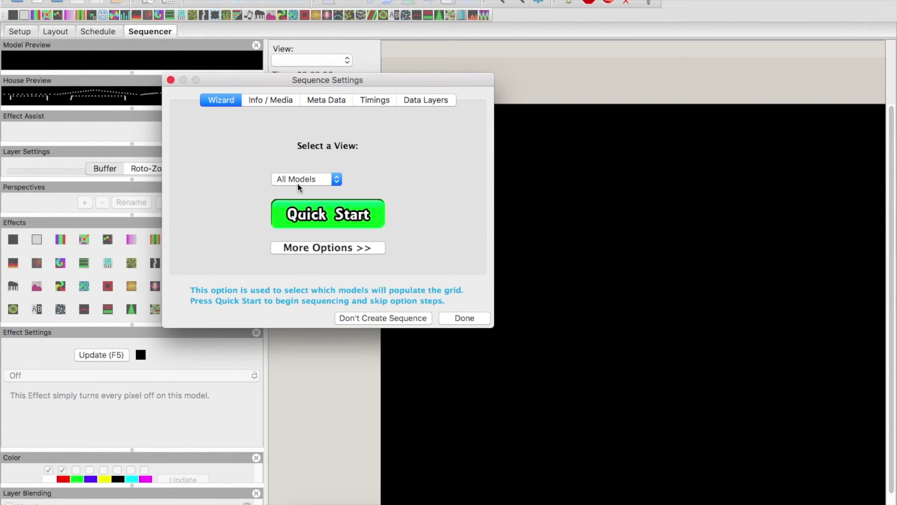
pyautogui.click(266, 100)
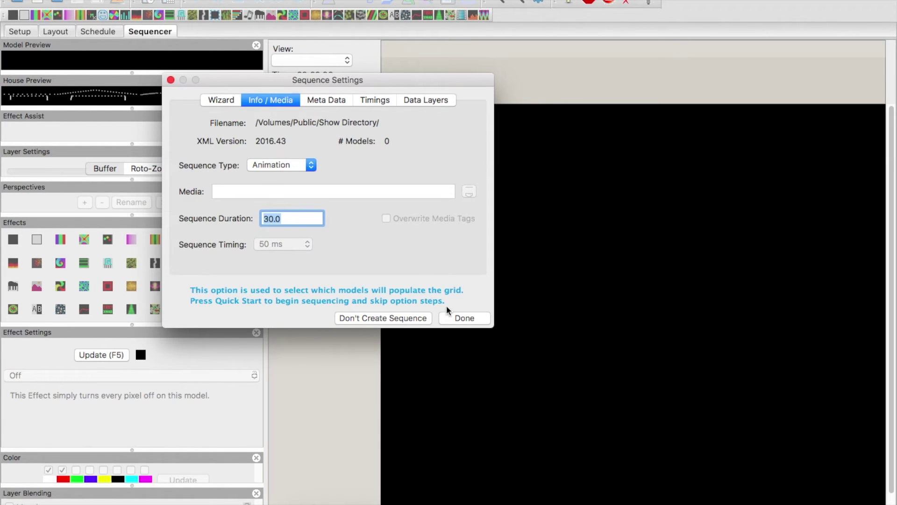
pyautogui.click(464, 318)
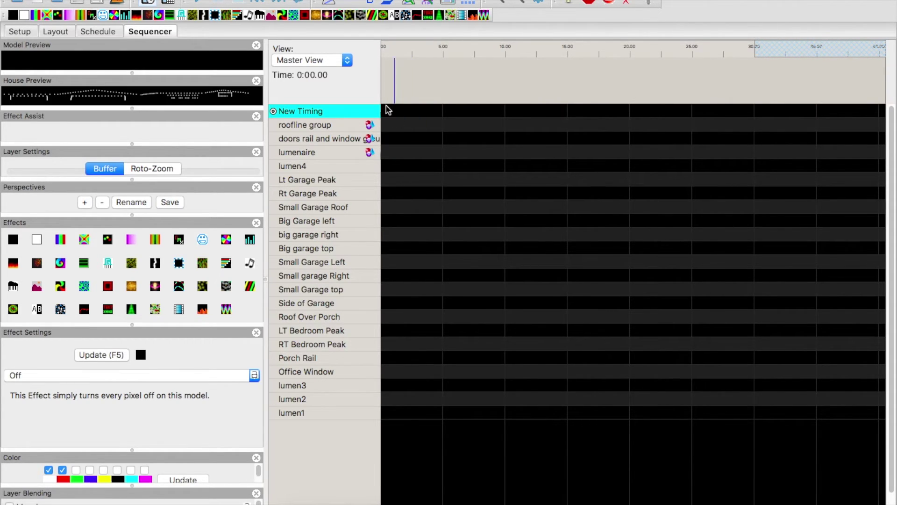
# Step: Play the sequence and tap T three times to drop timing marks, then stop playback
pyautogui.press('space')
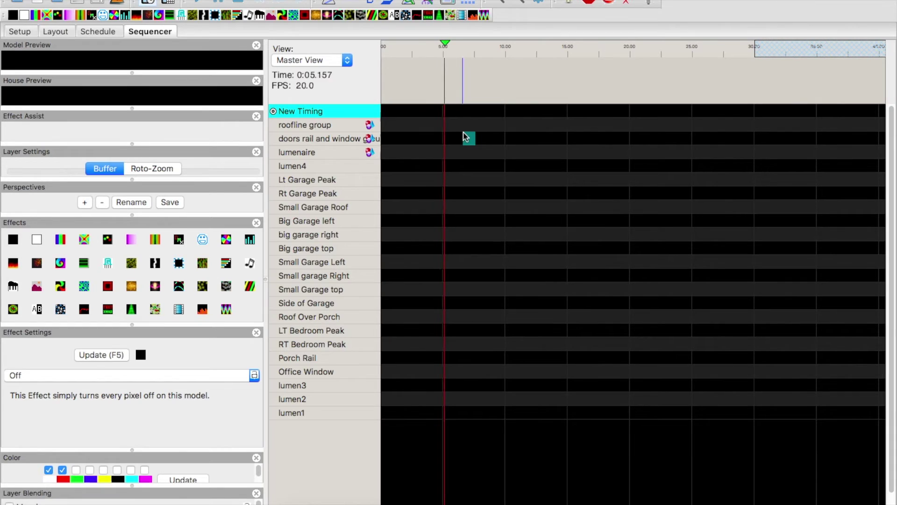
pyautogui.press('t')
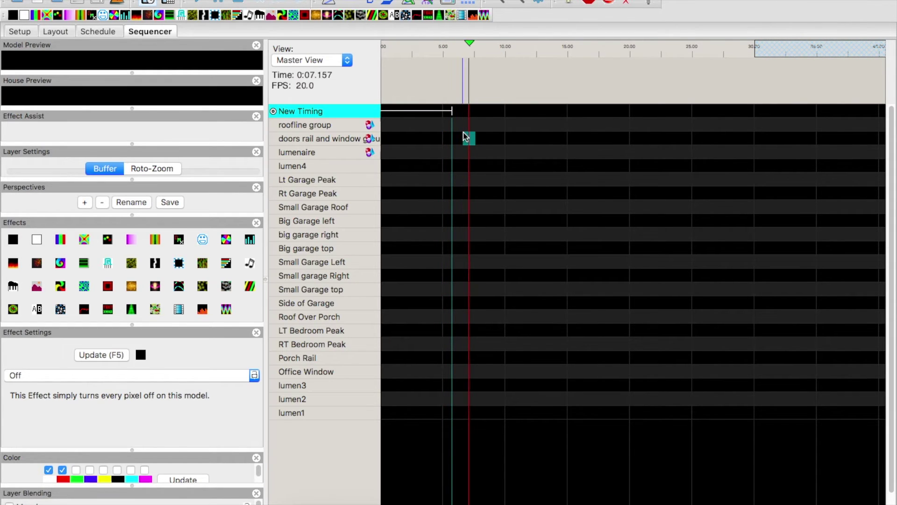
pyautogui.press('t')
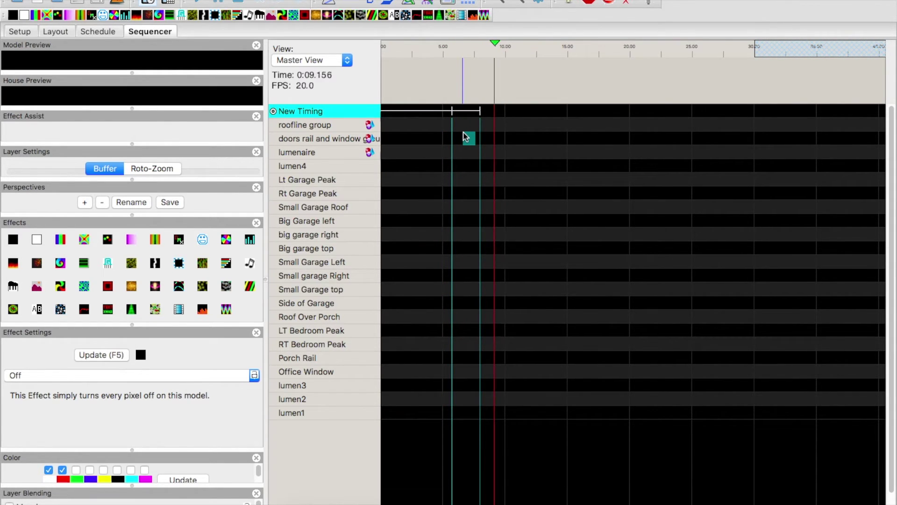
pyautogui.press('t')
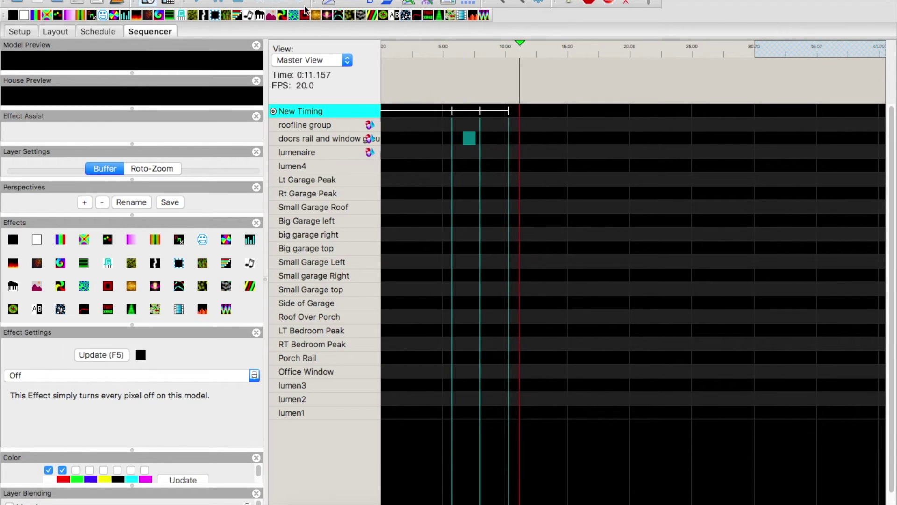
pyautogui.click(236, 4)
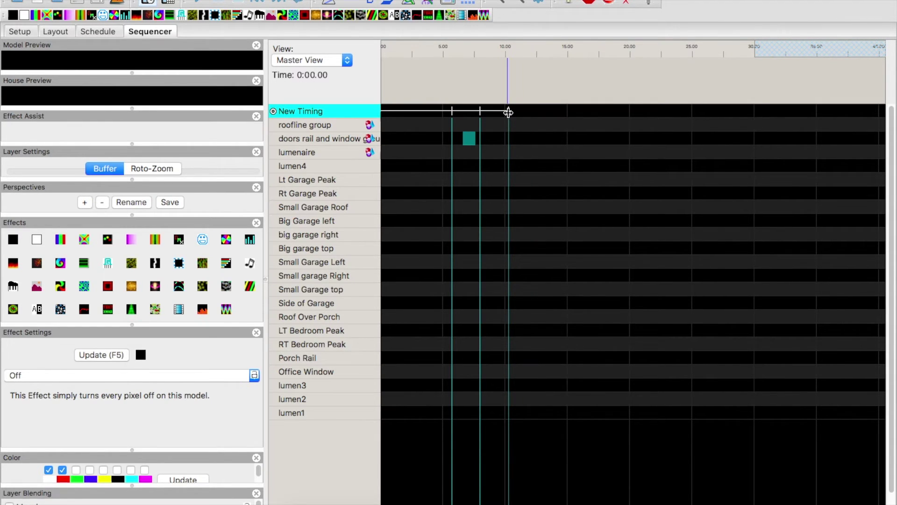
# Step: Drag the timing marks to about 30, 20 and 9 seconds and select the roofline group's first interval
pyautogui.moveTo(508, 112); pyautogui.dragTo(755, 112)
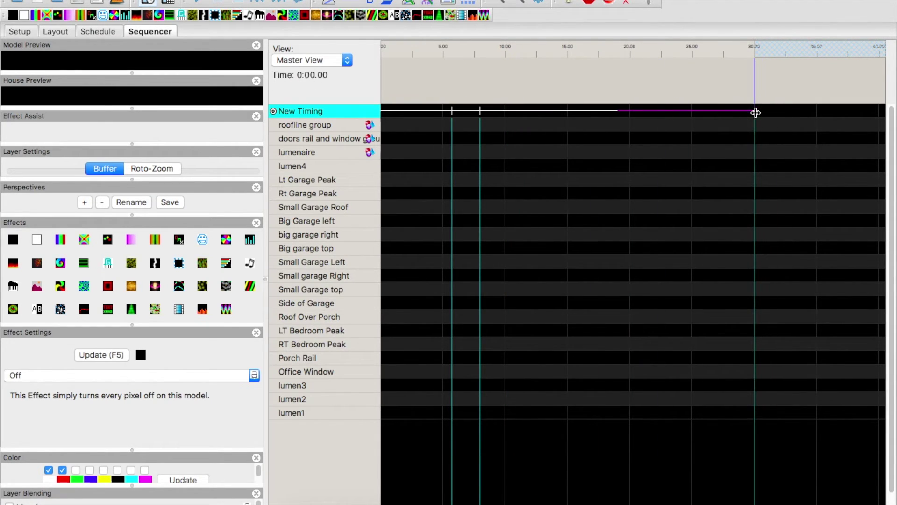
pyautogui.moveTo(480, 111); pyautogui.dragTo(625, 111)
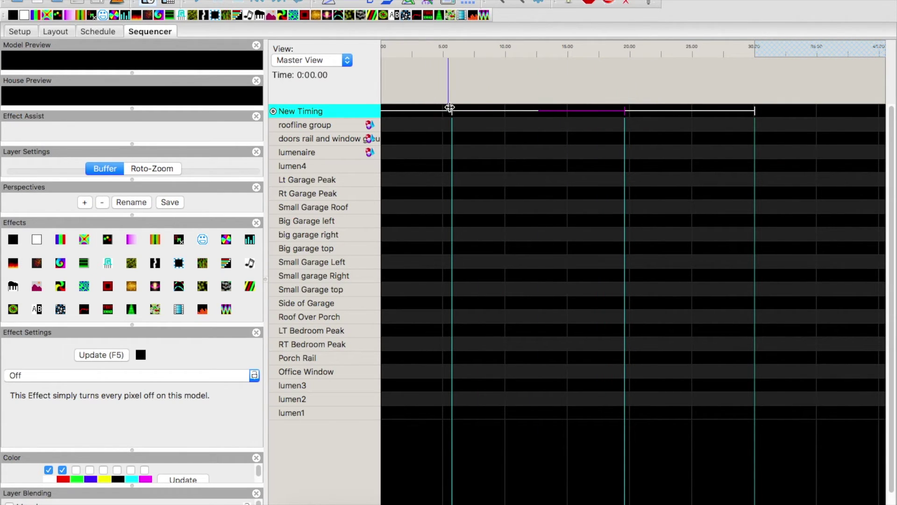
pyautogui.moveTo(452, 108); pyautogui.dragTo(492, 110)
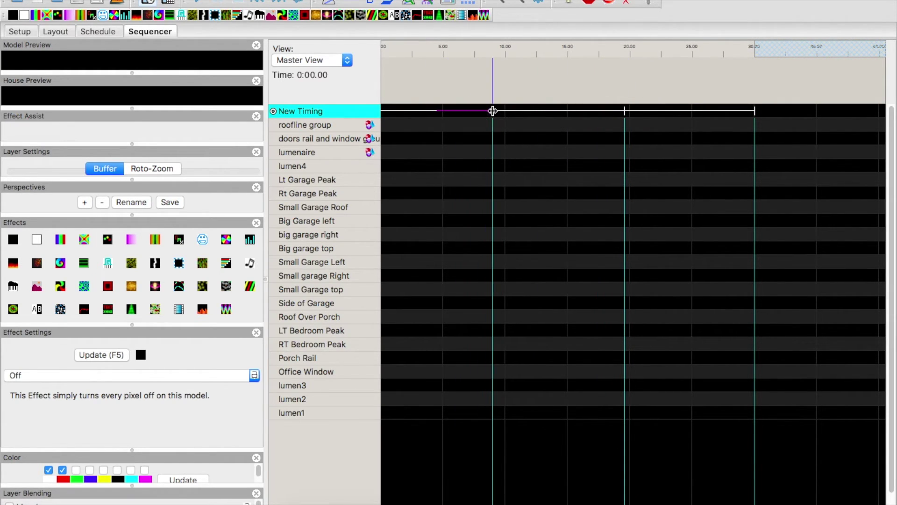
pyautogui.click(407, 126)
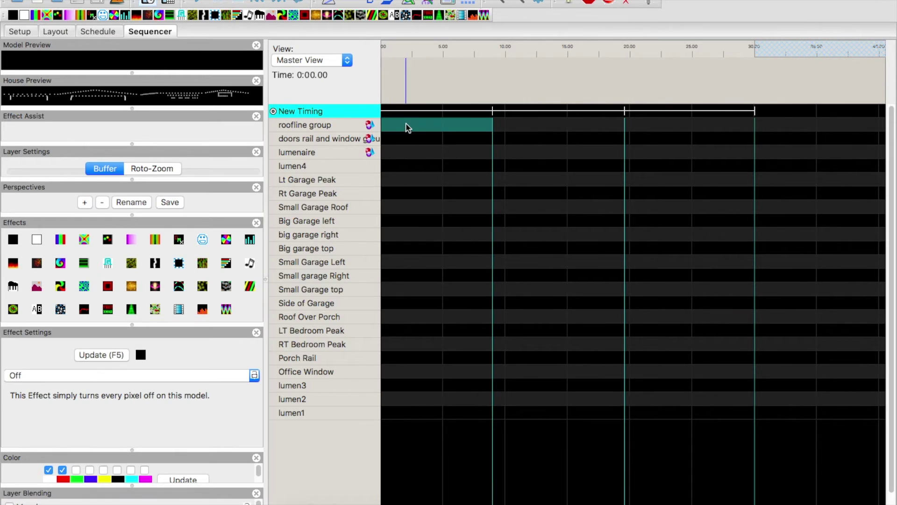
# Step: Set the selected roofline cell to an On effect and change its first palette colour from white to orange
pyautogui.click(70, 378)
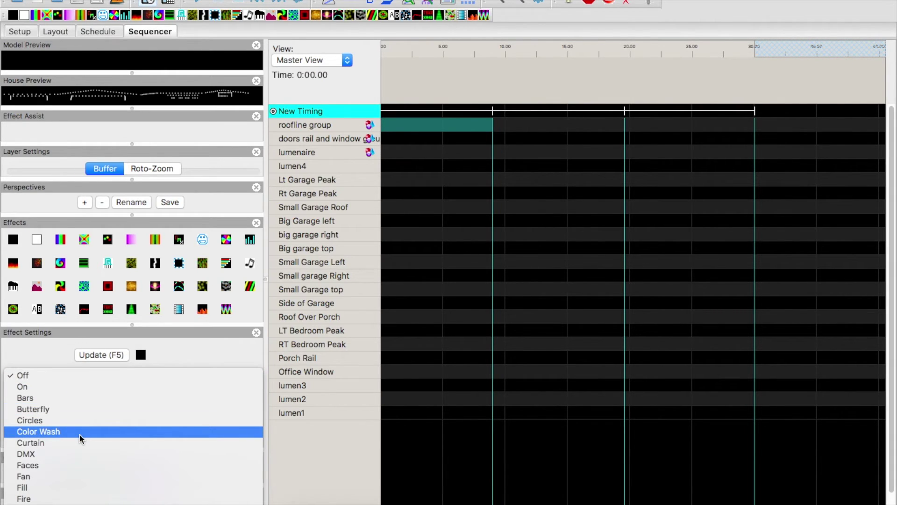
pyautogui.click(60, 388)
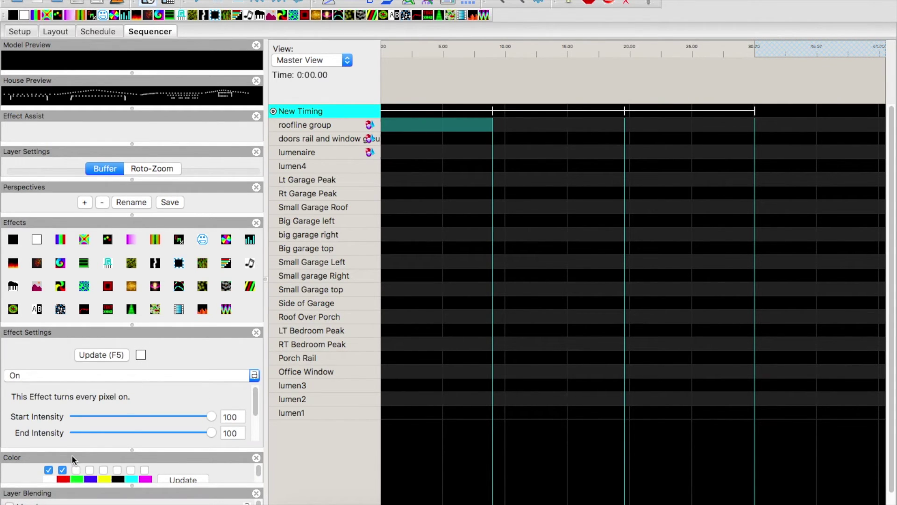
pyautogui.moveTo(72, 456); pyautogui.dragTo(341, 405)
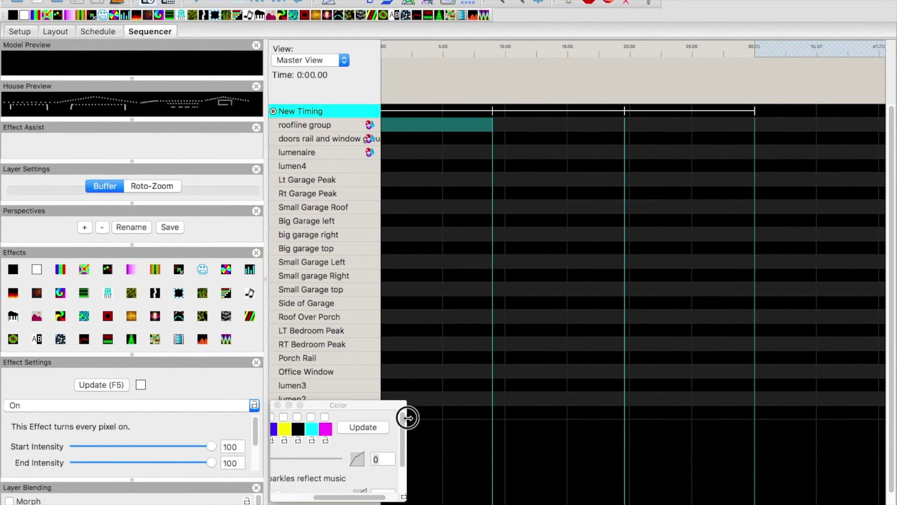
pyautogui.moveTo(407, 417); pyautogui.dragTo(567, 417)
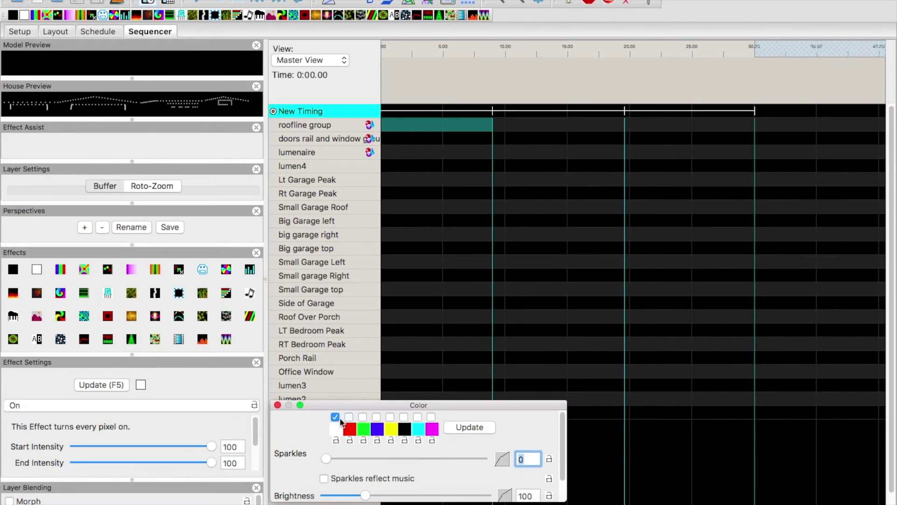
pyautogui.click(335, 429)
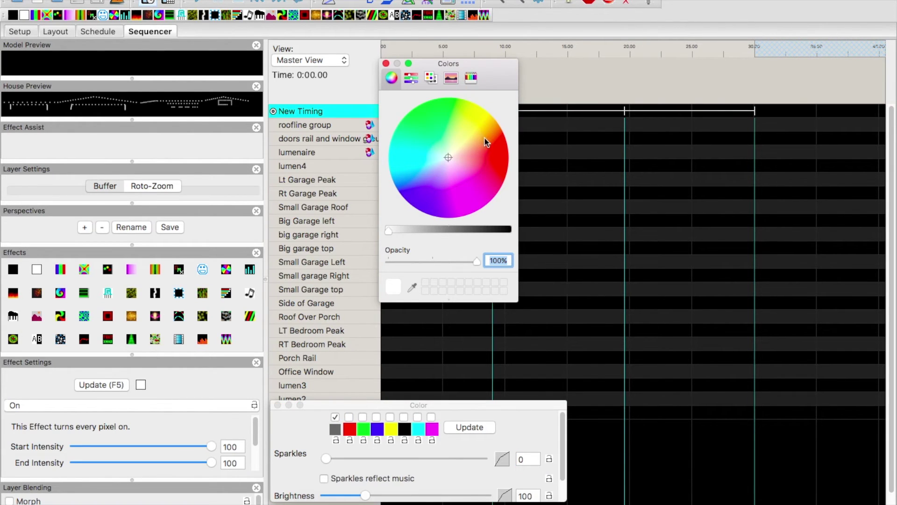
pyautogui.click(494, 130)
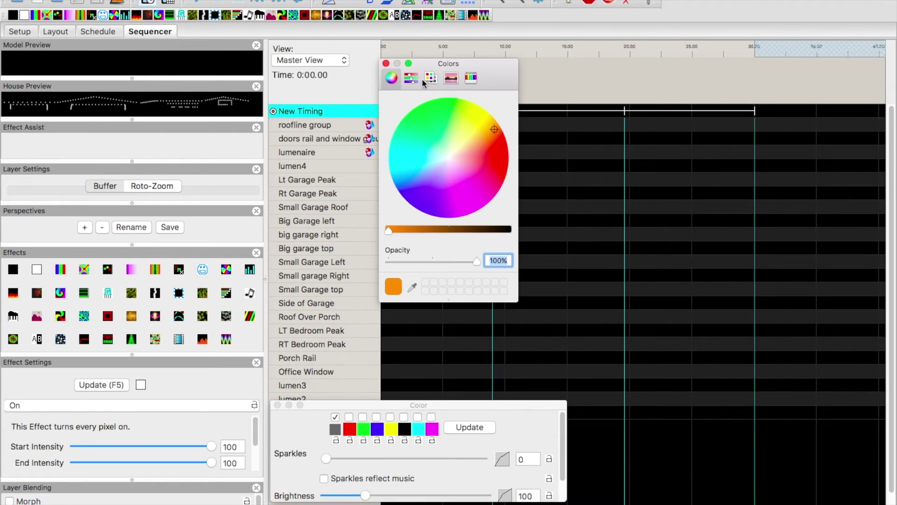
pyautogui.click(386, 64)
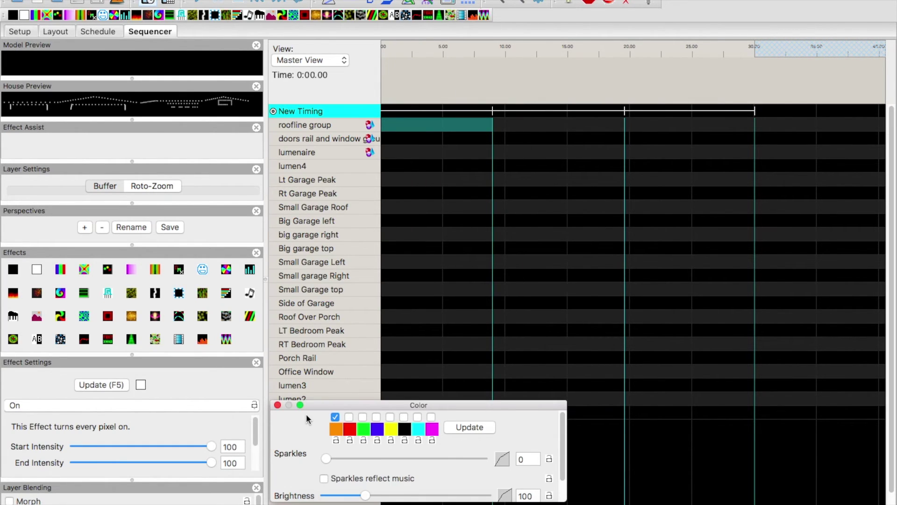
# Step: Add orange On effects to the doors rail and window and lumenaire rows, removing the stray lumen4 effect
pyautogui.click(140, 386)
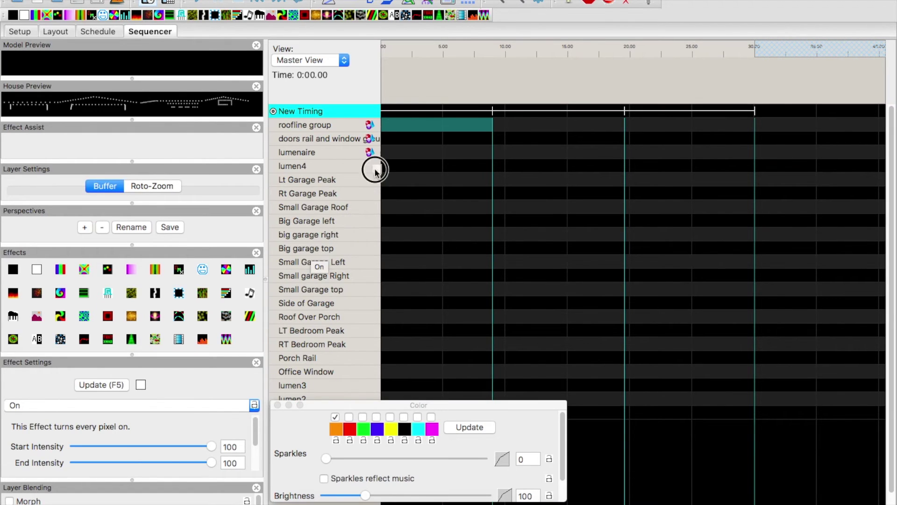
pyautogui.click(420, 124)
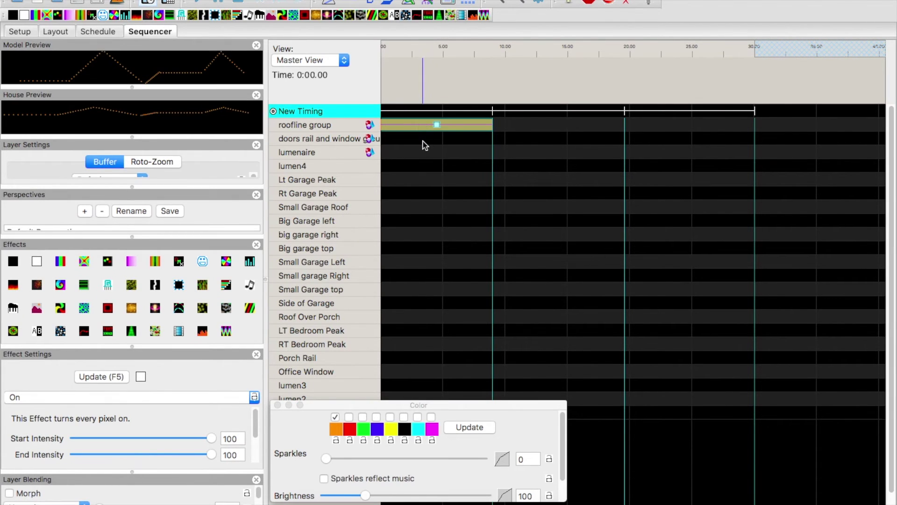
pyautogui.doubleClick(424, 142)
pyautogui.click(413, 126)
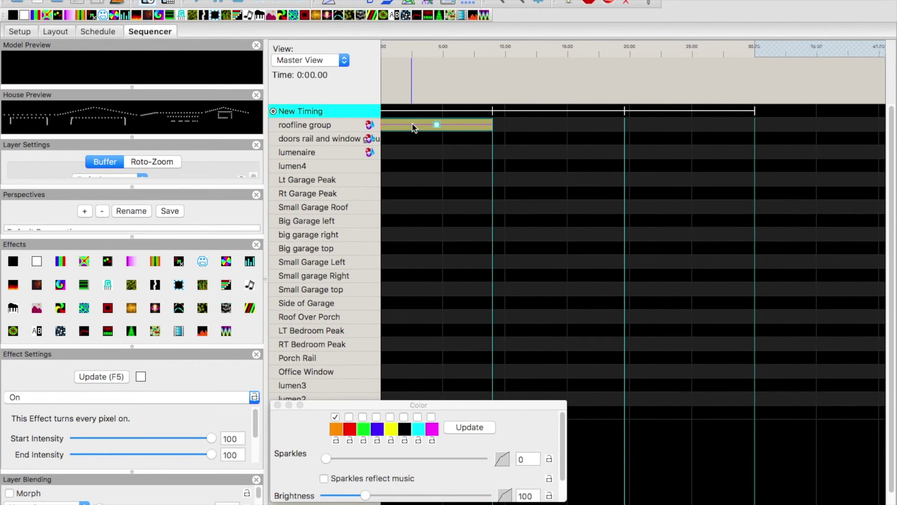
pyautogui.doubleClick(412, 143)
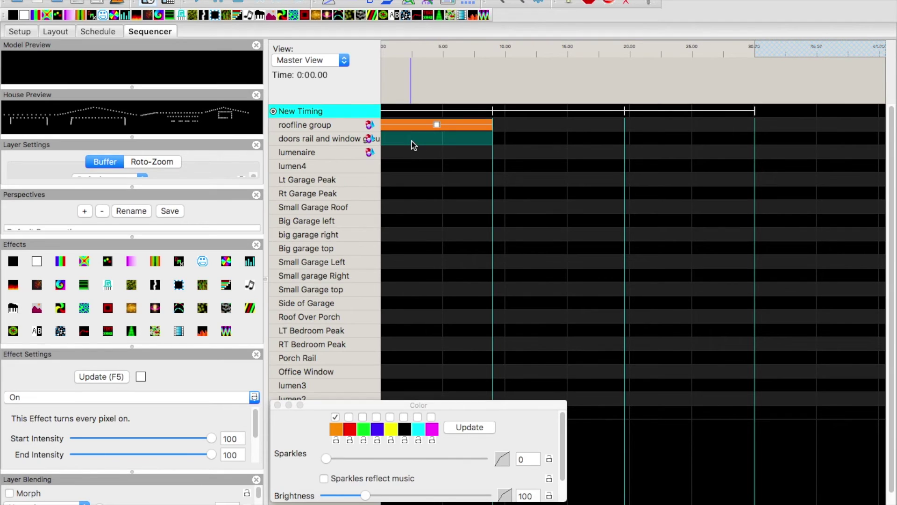
pyautogui.doubleClick(411, 156)
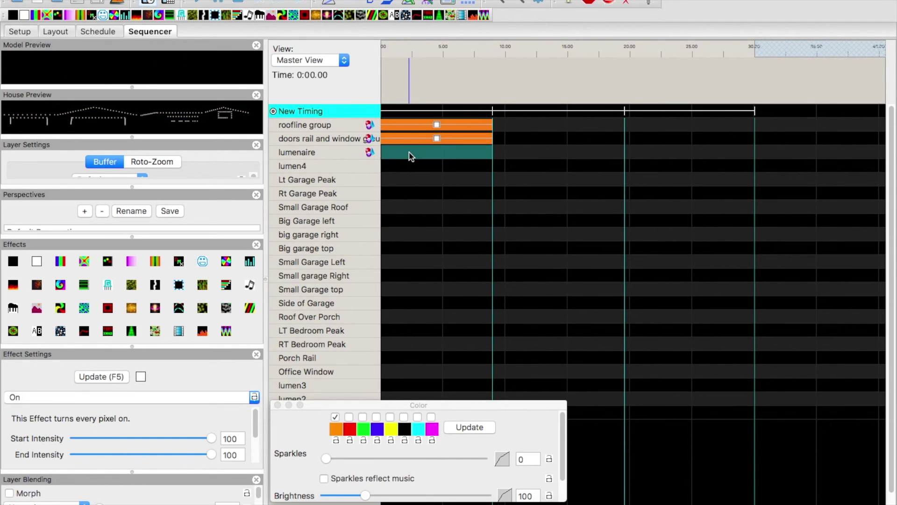
pyautogui.doubleClick(417, 167)
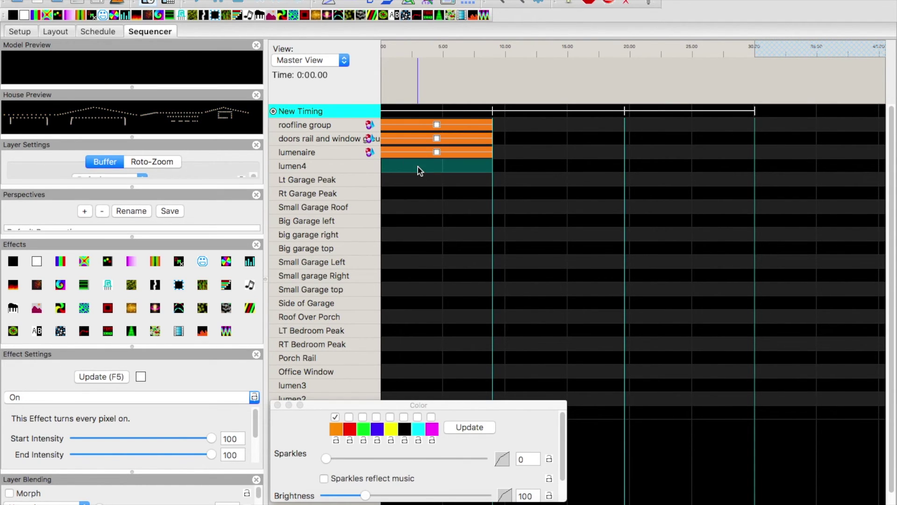
pyautogui.moveTo(413, 157); pyautogui.dragTo(413, 157)
# Step: Play the sequence to preview the orange effects and close the floating Color window
pyautogui.click(405, 124)
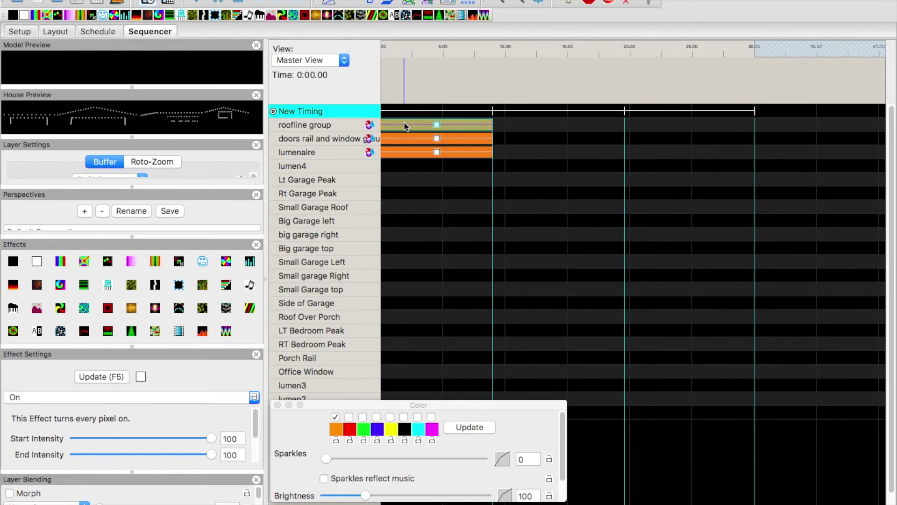
pyautogui.click(199, 2)
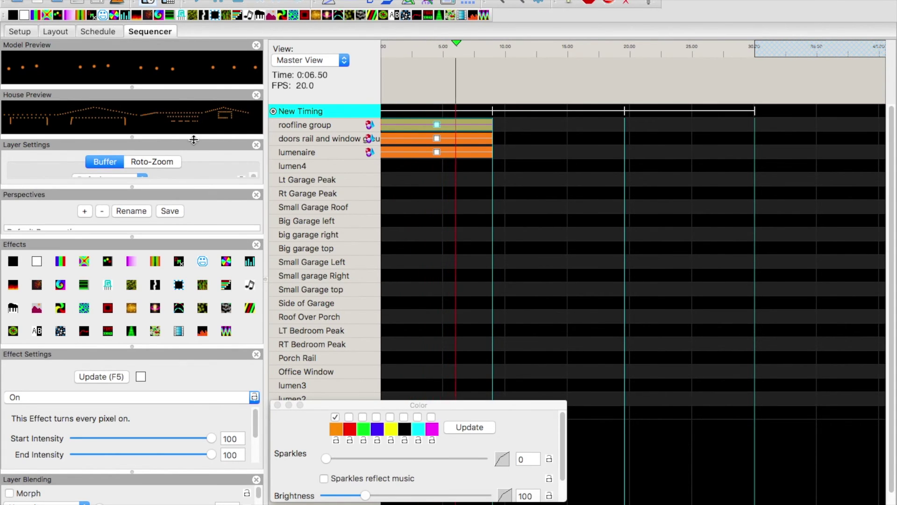
pyautogui.click(277, 405)
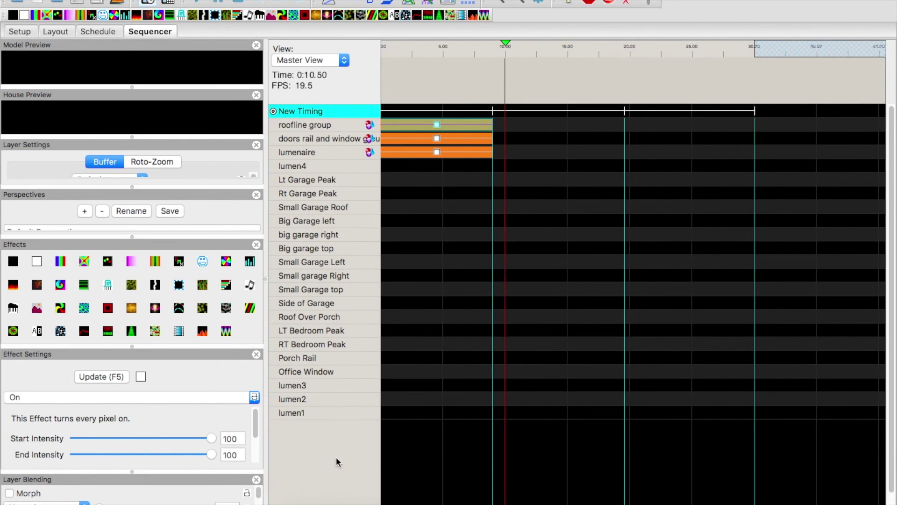